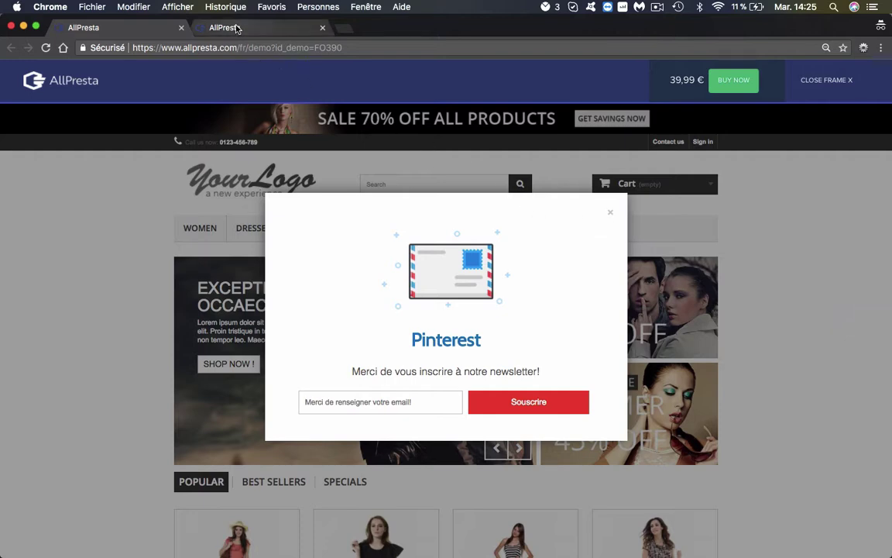
Switch to the back-office tab showing the modules list filtered to Newsletter Popup PRO.
{"action": "left_click", "coordinate": [237, 29]}
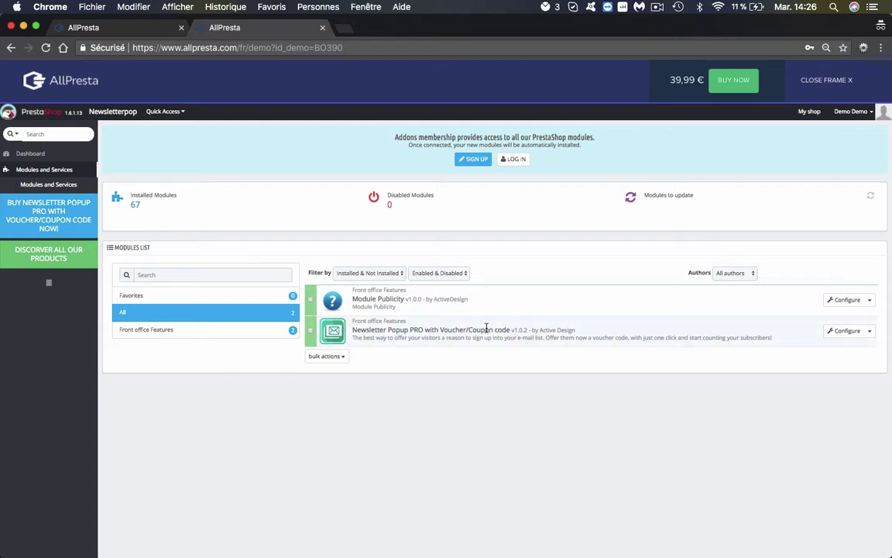
Open the Newsletter Popup PRO settings, toggle Enable off and back on, and preview the templates.
{"action": "left_click", "coordinate": [844, 336]}
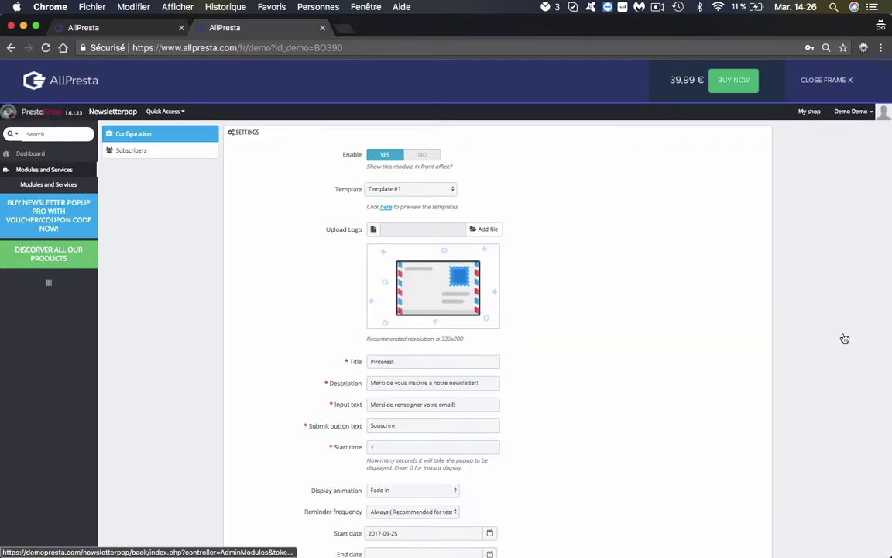
{"action": "left_click", "coordinate": [422, 155]}
{"action": "left_click", "coordinate": [377, 156]}
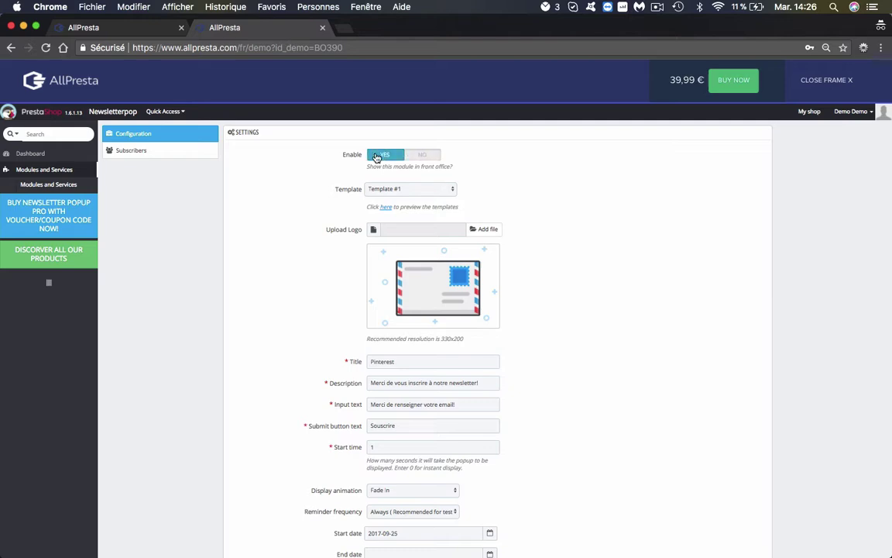
{"action": "left_click", "coordinate": [386, 208]}
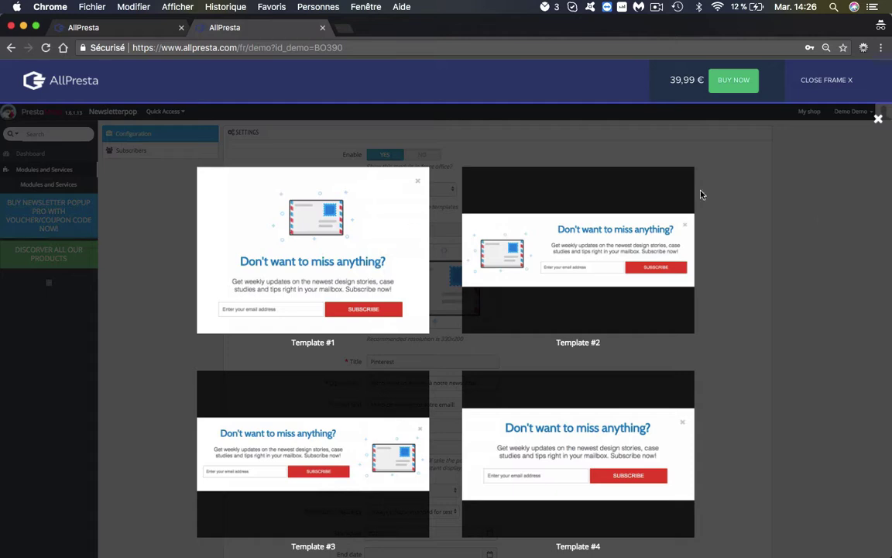
{"action": "left_click", "coordinate": [877, 118]}
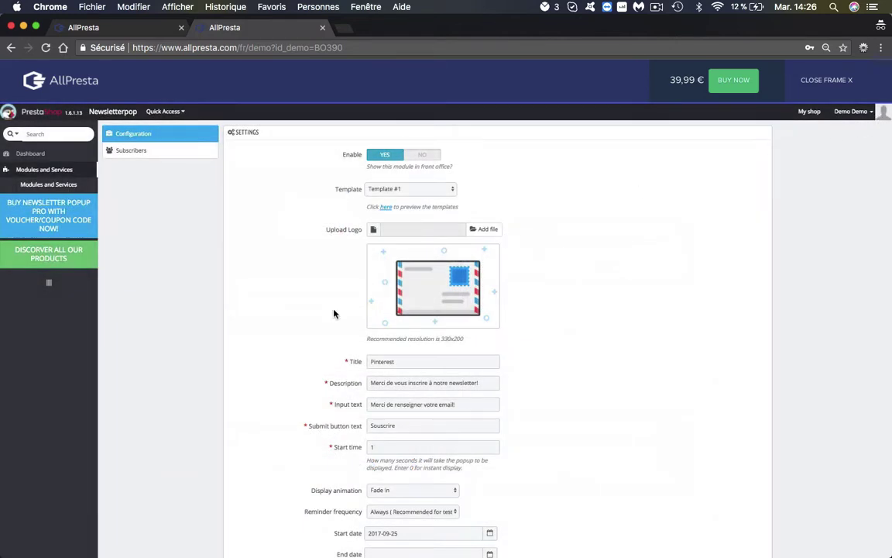
Upload pinterest-logo.png from the Bureau folder as the popup logo, then check the storefront tab.
{"action": "left_click", "coordinate": [487, 230]}
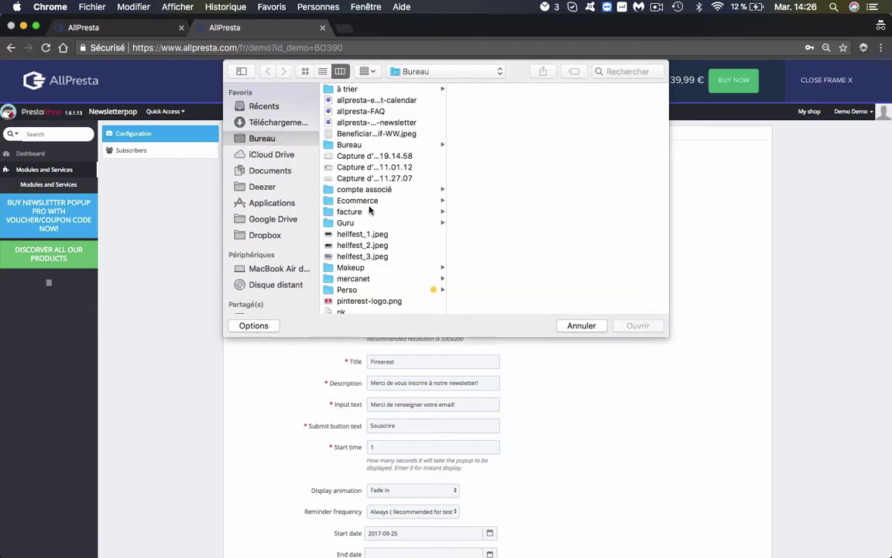
{"action": "left_click", "coordinate": [369, 301]}
{"action": "left_click", "coordinate": [637, 327]}
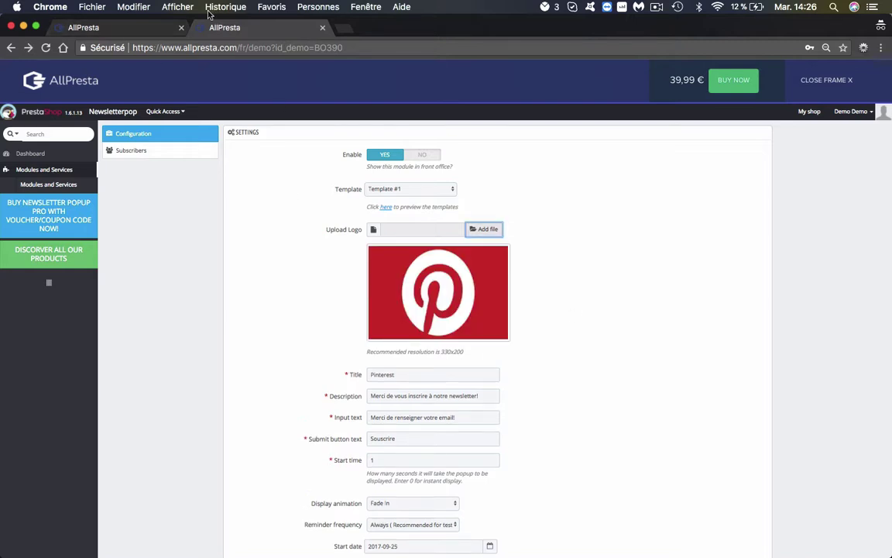
{"action": "left_click", "coordinate": [135, 31]}
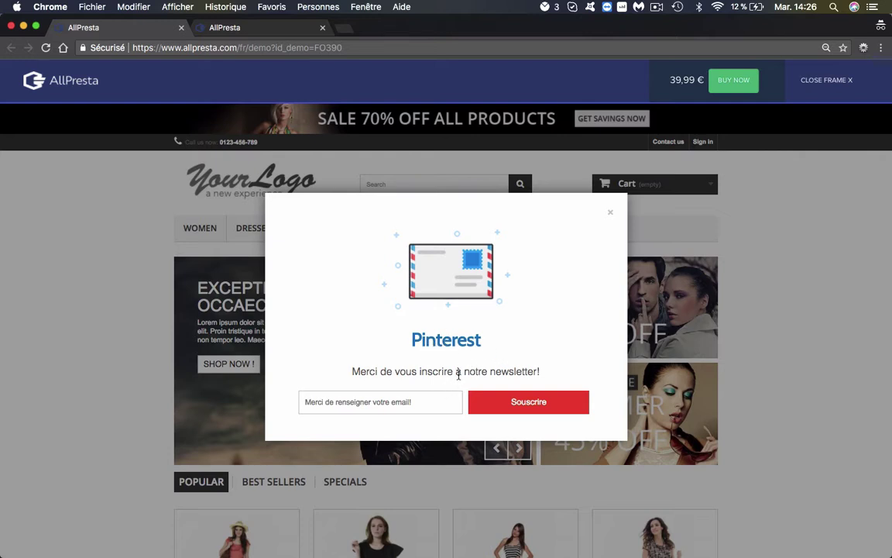
{"action": "left_click", "coordinate": [219, 31]}
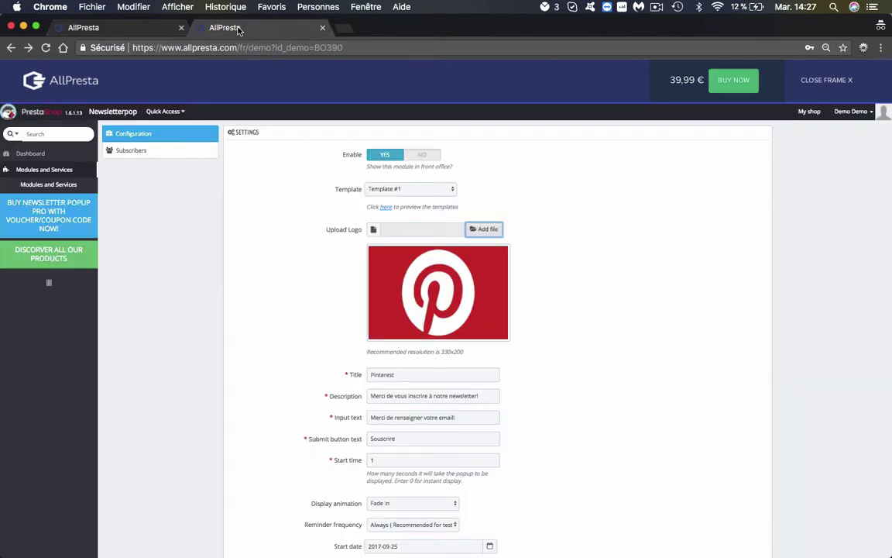
Replace the submit button text Souscrire with Valider.
{"action": "left_click", "coordinate": [432, 396]}
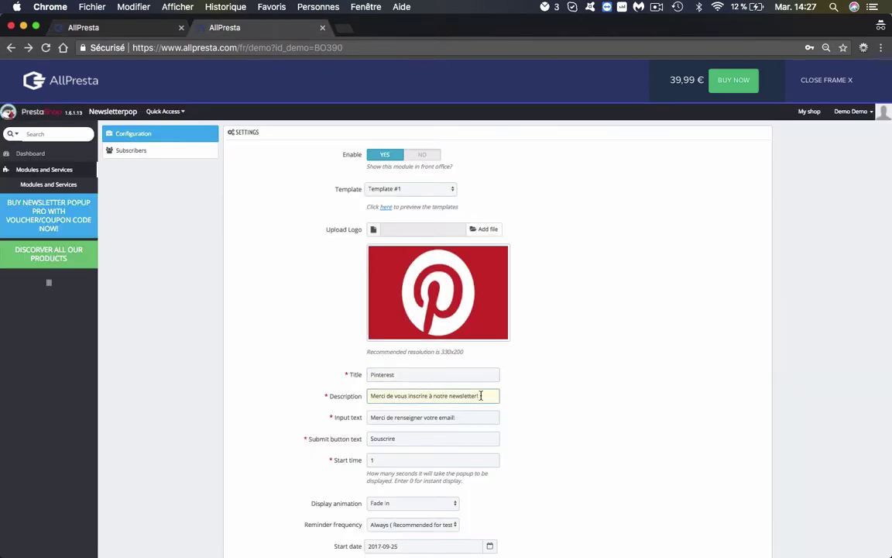
{"action": "left_click", "coordinate": [496, 417]}
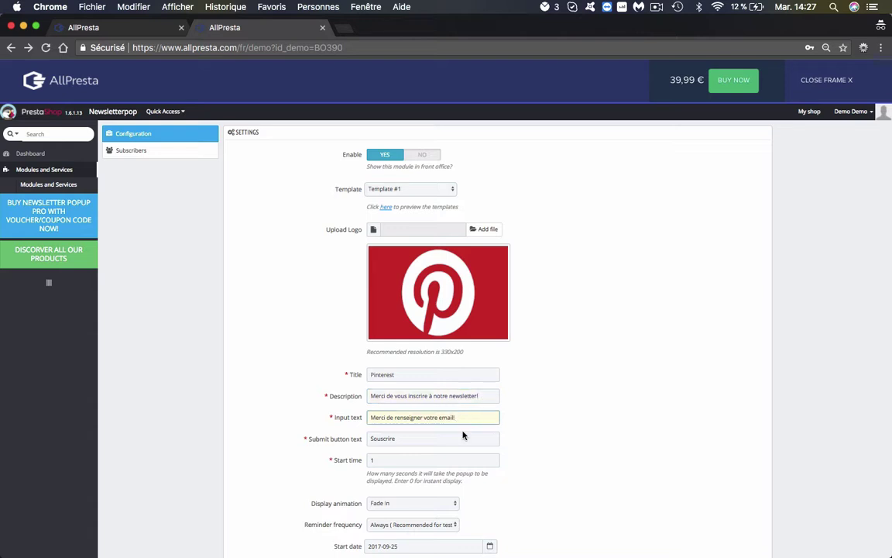
{"action": "key", "text": "Tab"}
{"action": "key", "text": "BackSpace"}
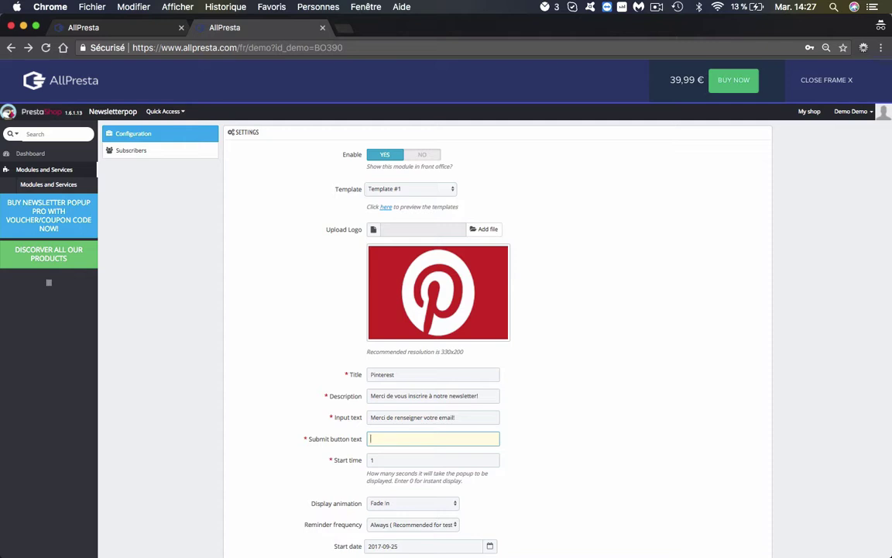
{"action": "type", "text": "Sc"}
{"action": "type", "text": "alider"}
{"action": "left_click", "coordinate": [632, 462]}
Check the 1-second start time and view the Display animation choices, keeping Fade In.
{"action": "scroll", "coordinate": [391, 442], "scroll_direction": "down", "scroll_amount": 2}
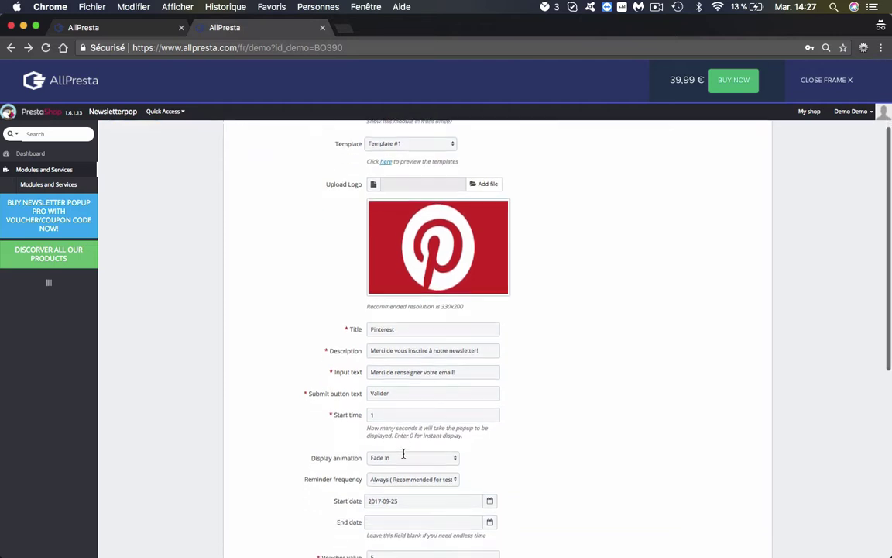
{"action": "left_click", "coordinate": [380, 413]}
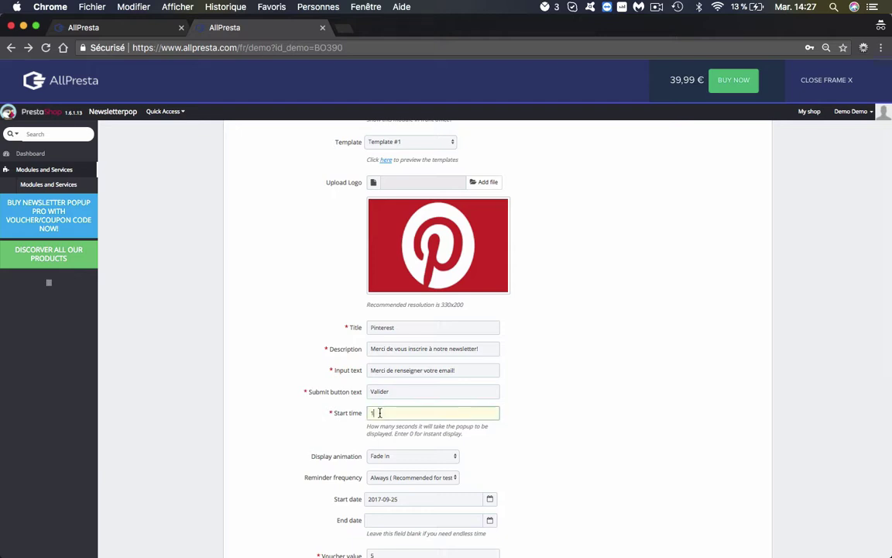
{"action": "scroll", "coordinate": [503, 455], "scroll_direction": "down", "scroll_amount": 2}
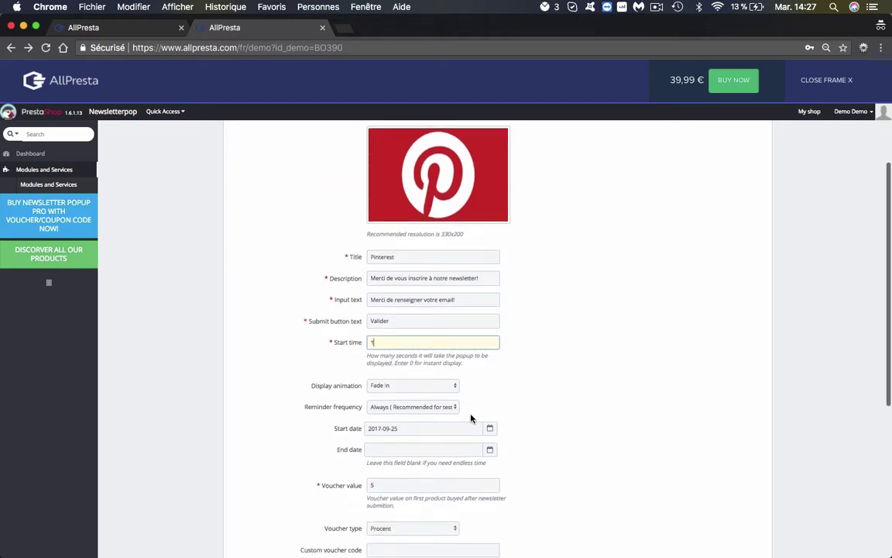
{"action": "left_click", "coordinate": [418, 385]}
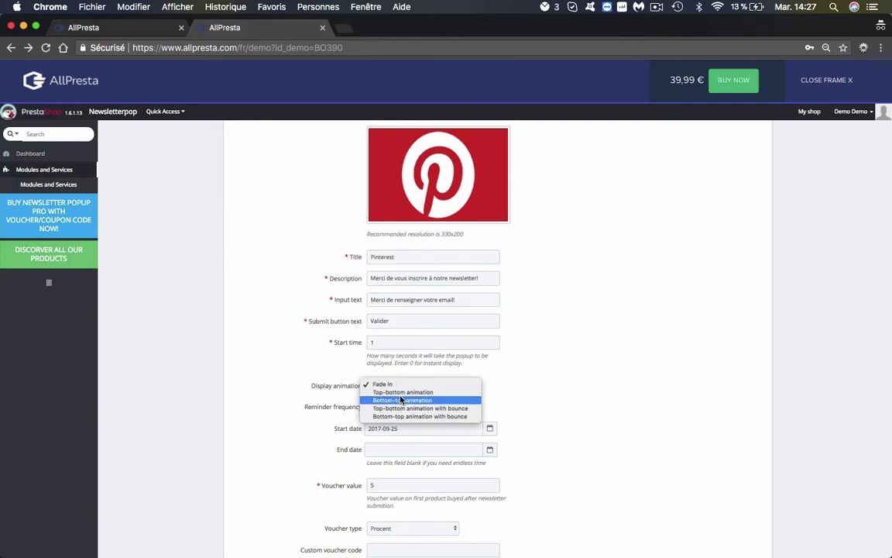
{"action": "left_click", "coordinate": [500, 398]}
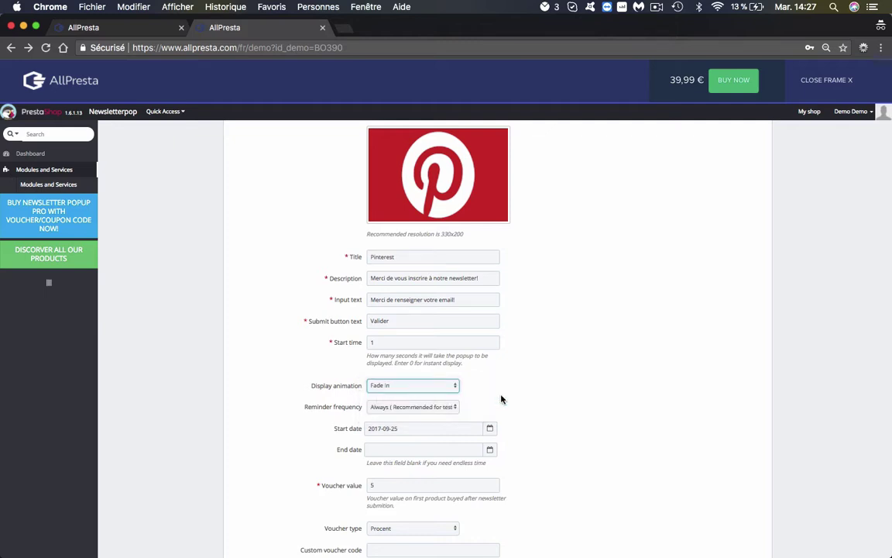
{"action": "scroll", "coordinate": [501, 399], "scroll_direction": "down", "scroll_amount": 2}
{"action": "left_click", "coordinate": [428, 368]}
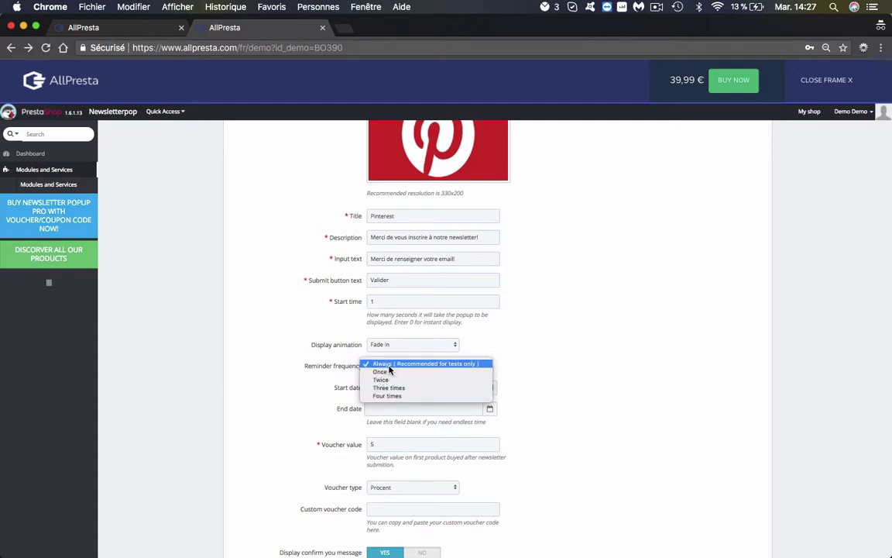
{"action": "left_click", "coordinate": [545, 356]}
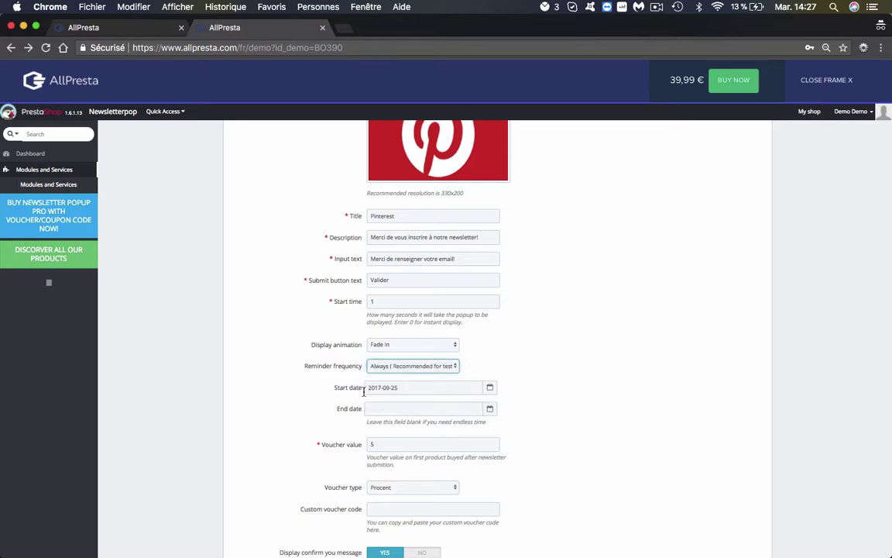
{"action": "scroll", "coordinate": [363, 391], "scroll_direction": "down", "scroll_amount": 2}
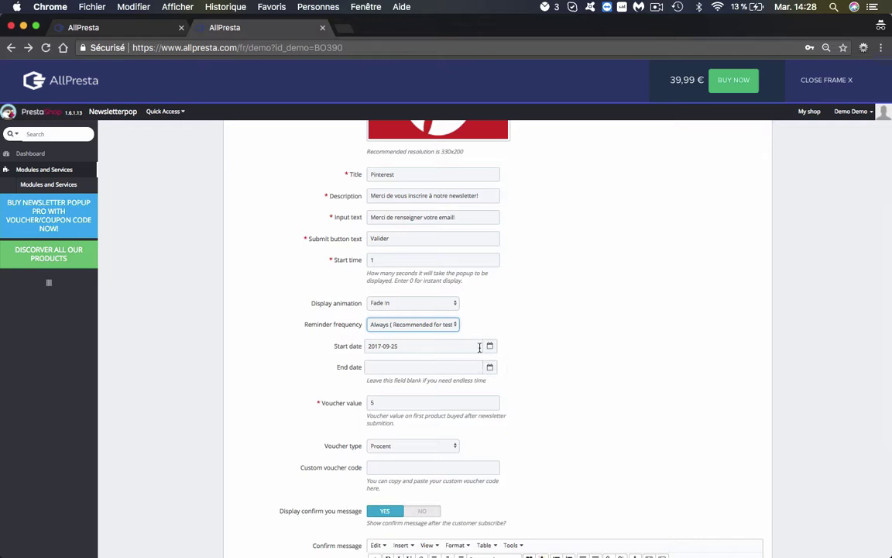
Keep the voucher value at 5 and set the voucher type to Procent.
{"action": "double_click", "coordinate": [375, 402]}
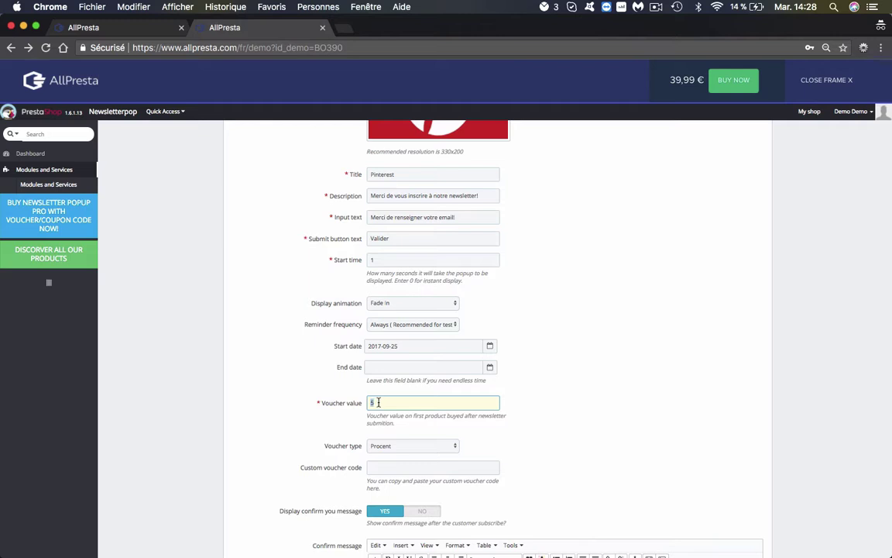
{"action": "left_click", "coordinate": [390, 449]}
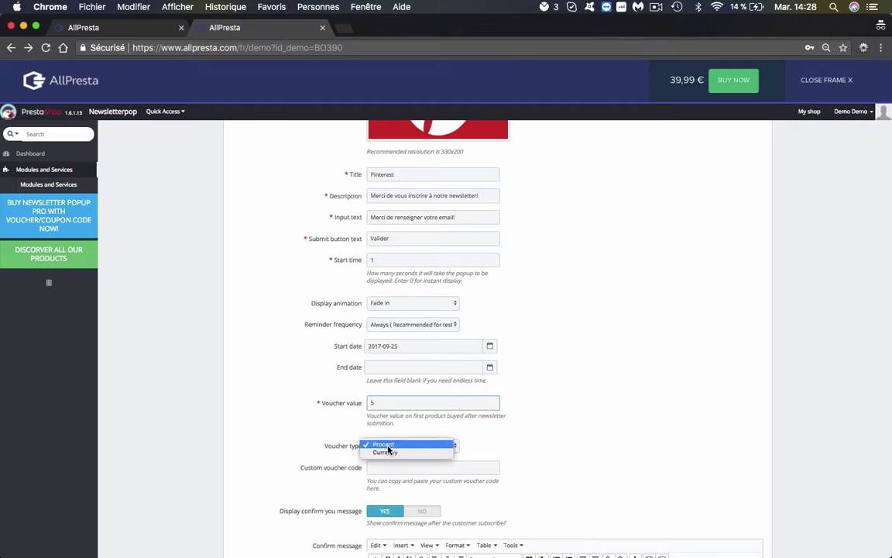
{"action": "left_click", "coordinate": [424, 444]}
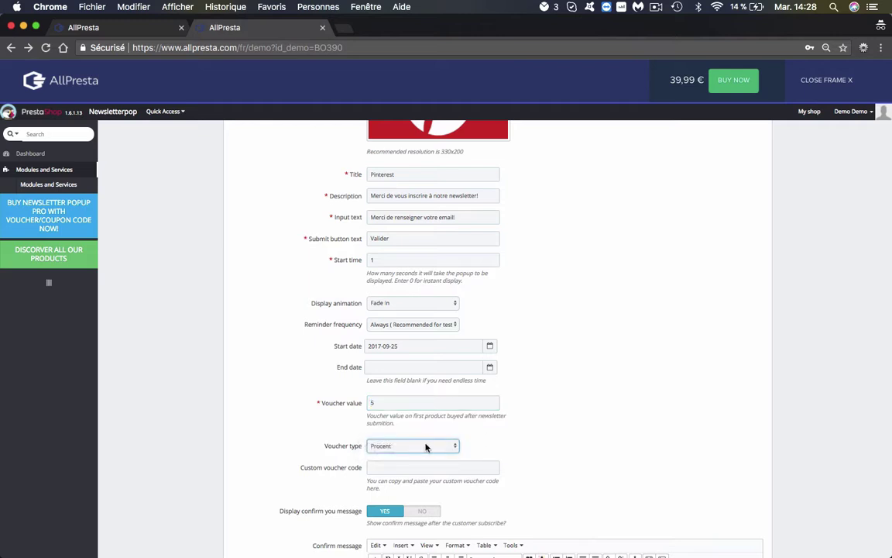
{"action": "left_click", "coordinate": [394, 402]}
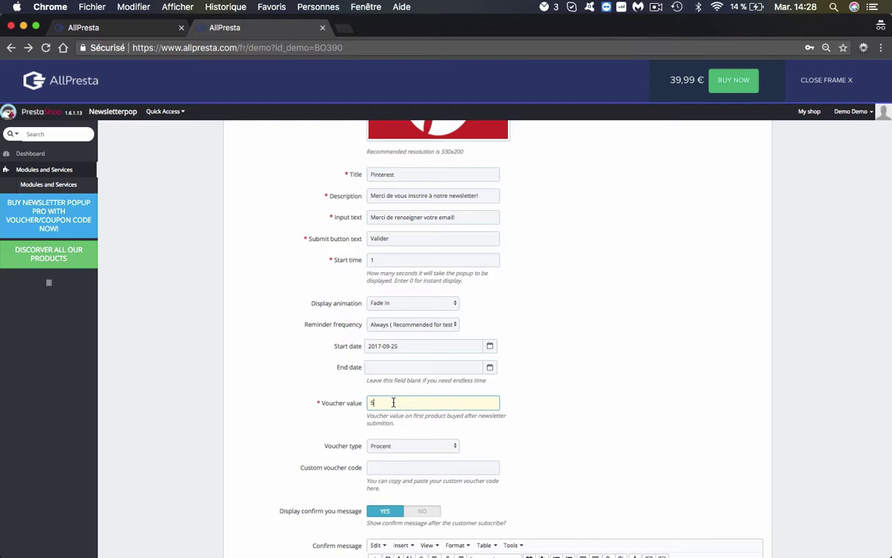
{"action": "left_click", "coordinate": [418, 446]}
{"action": "left_click", "coordinate": [394, 453]}
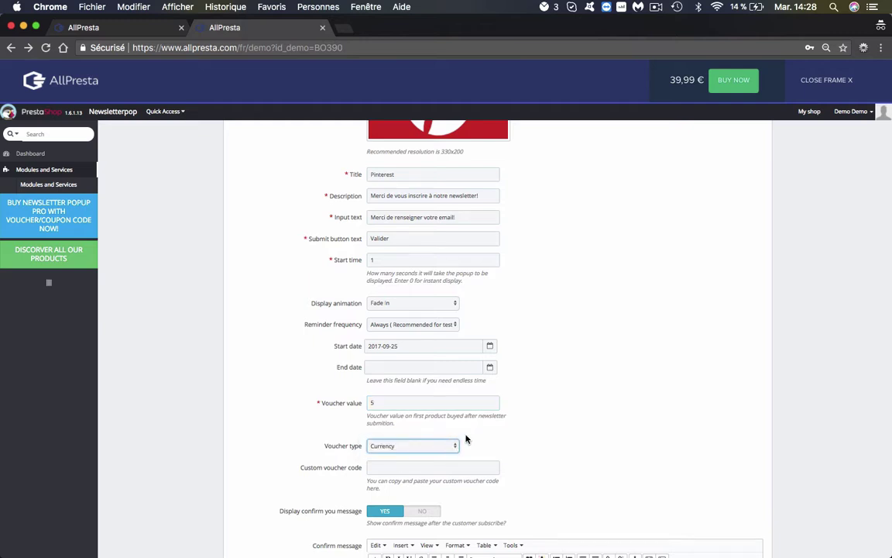
{"action": "left_click", "coordinate": [436, 449]}
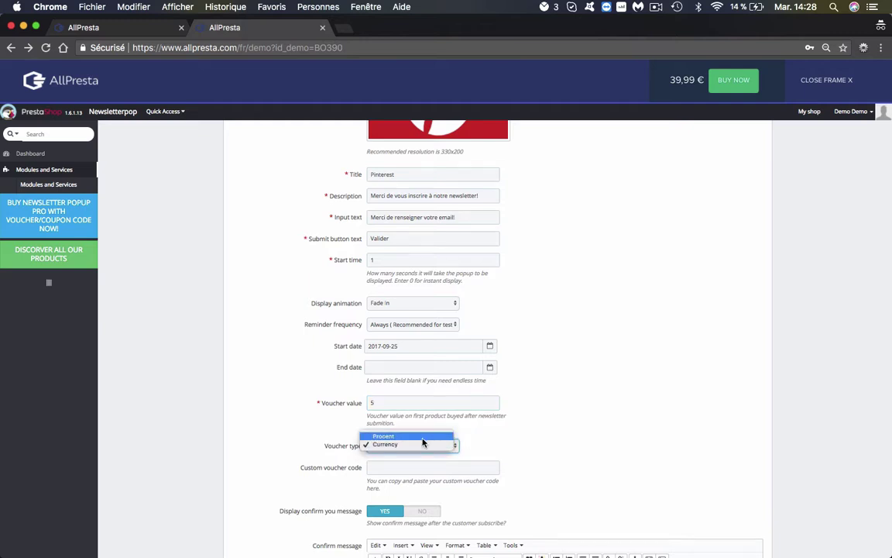
{"action": "left_click", "coordinate": [422, 436]}
Select the Custom voucher code field.
{"action": "scroll", "coordinate": [530, 423], "scroll_direction": "down", "scroll_amount": 2}
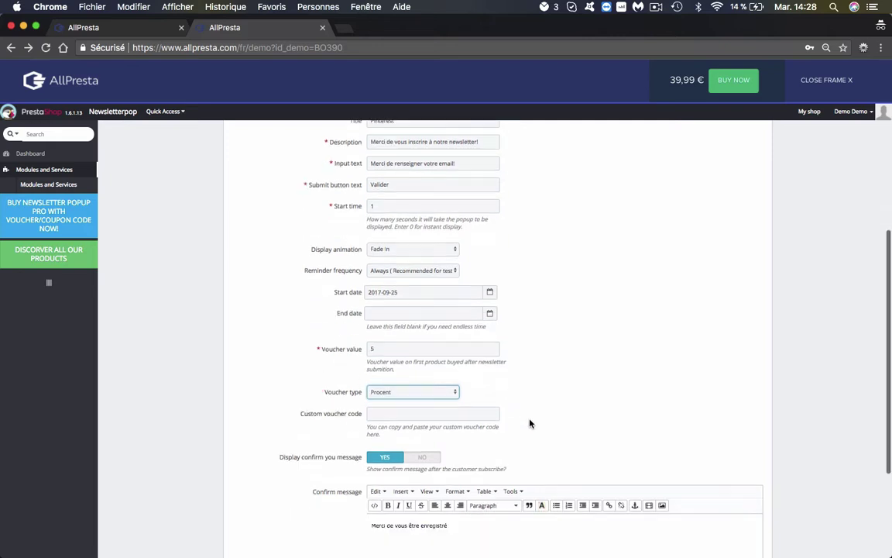
{"action": "left_click", "coordinate": [370, 414]}
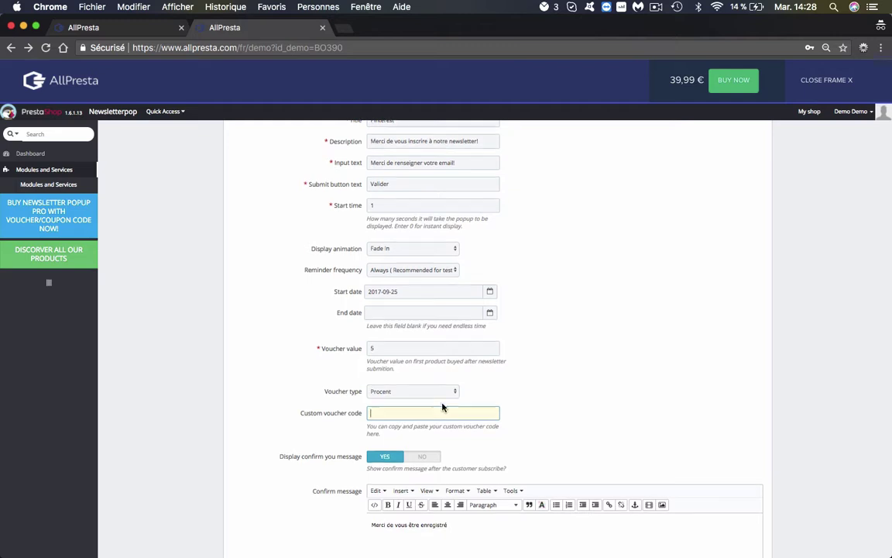
{"action": "scroll", "coordinate": [441, 406], "scroll_direction": "down", "scroll_amount": 3}
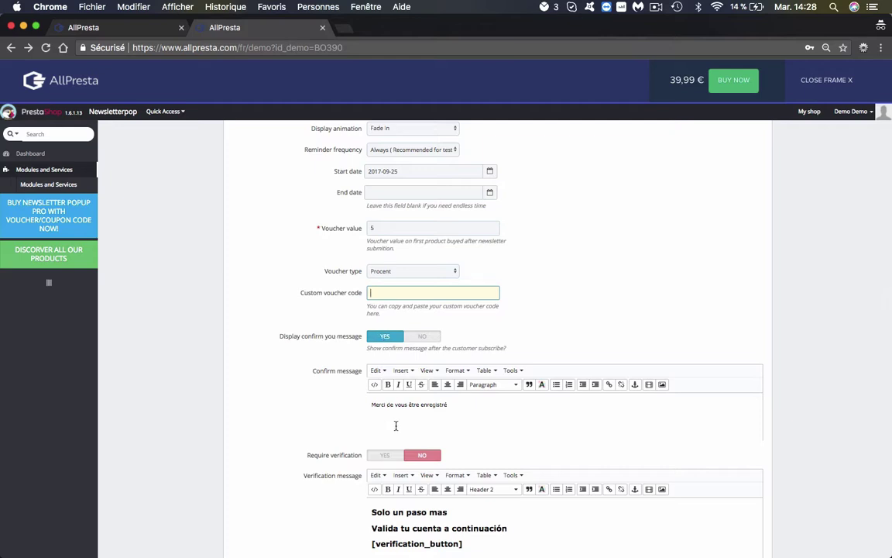
Set the confirm message to 'Merci de rejoindre notre newsletter!' and empty the verification message.
{"action": "triple_click", "coordinate": [455, 401]}
{"action": "type", "text": "M"}
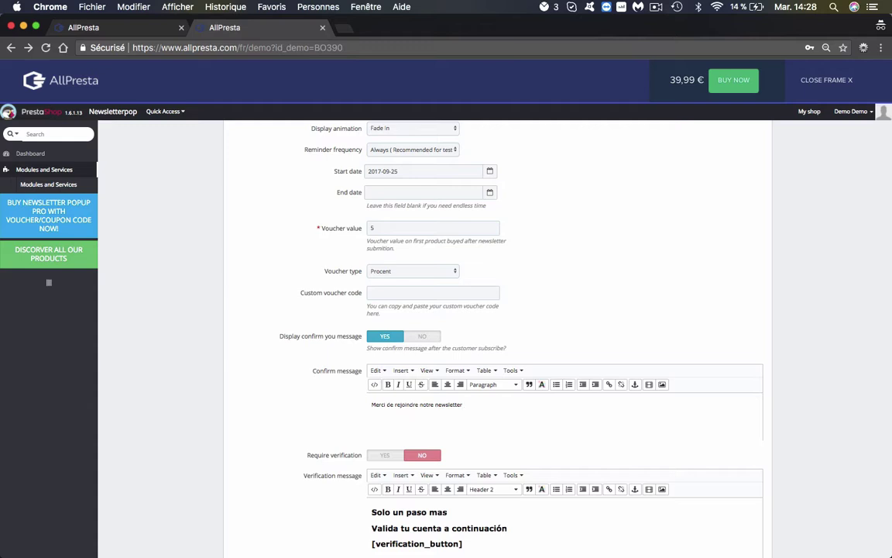
{"action": "scroll", "coordinate": [458, 392], "scroll_direction": "down", "scroll_amount": 4}
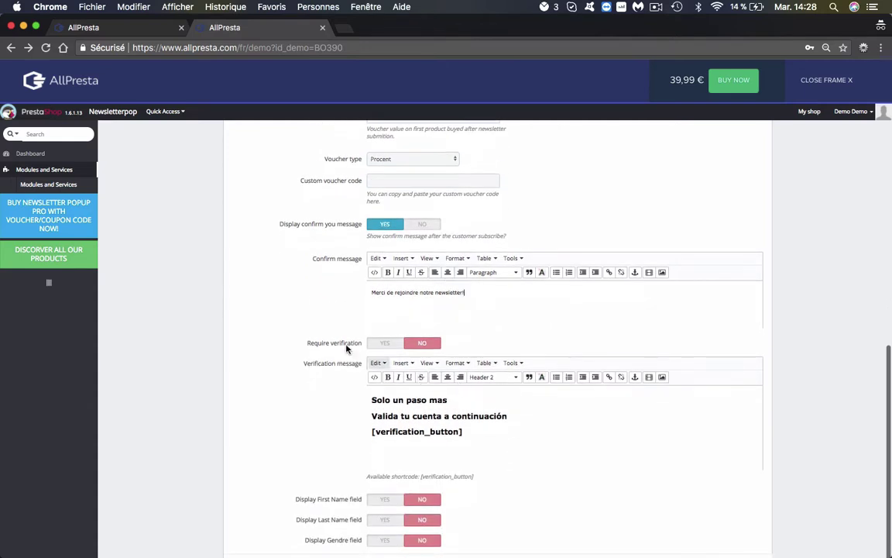
{"action": "left_click_drag", "start_coordinate": [524, 412], "coordinate": [358, 342]}
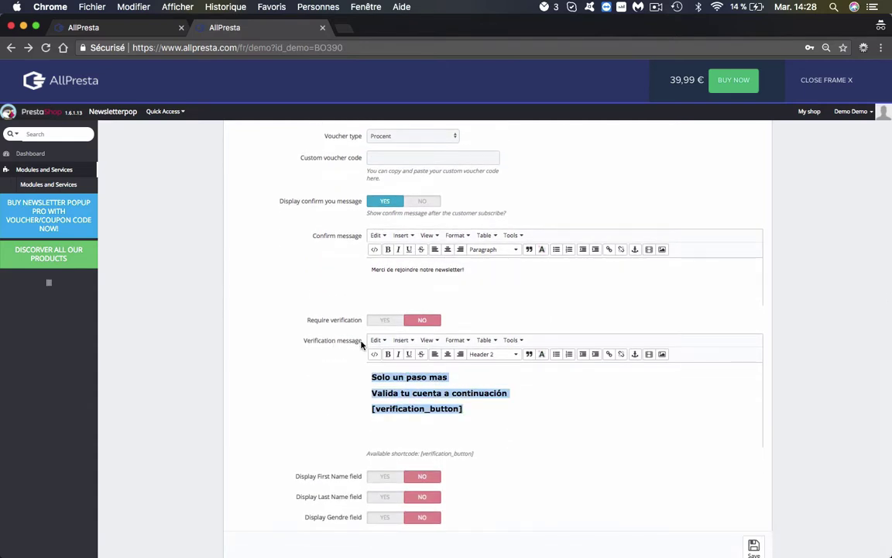
{"action": "key", "text": "BackSpace"}
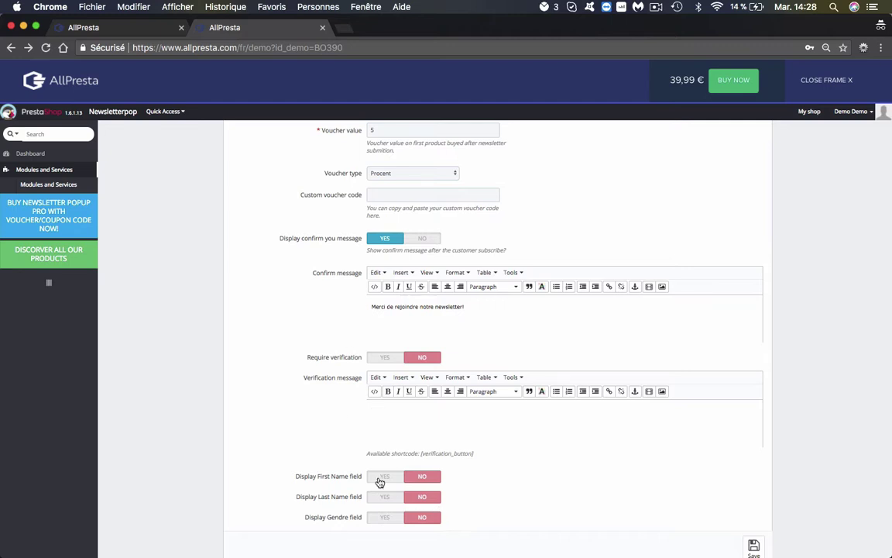
Enable the First Name, Last Name and Gendre fields and save the settings.
{"action": "scroll", "coordinate": [378, 480], "scroll_direction": "down", "scroll_amount": 1}
{"action": "left_click", "coordinate": [378, 436]}
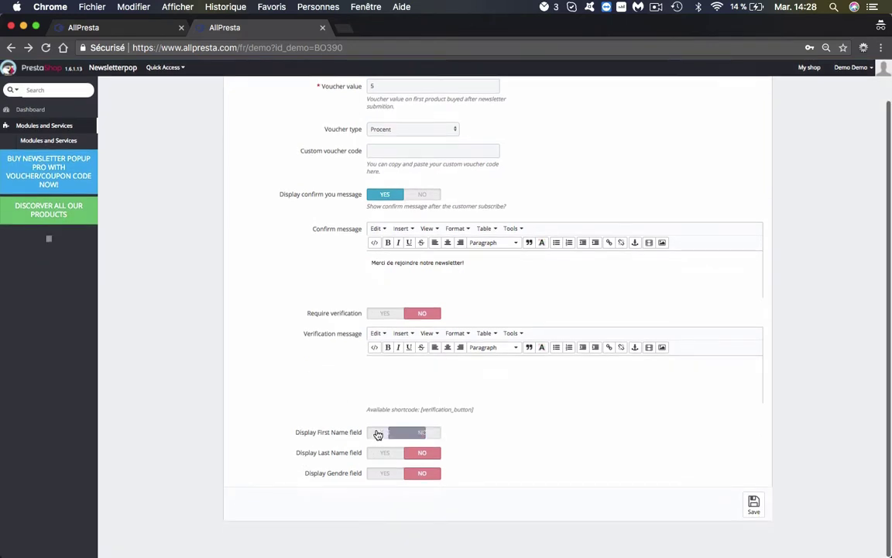
{"action": "left_click", "coordinate": [389, 454]}
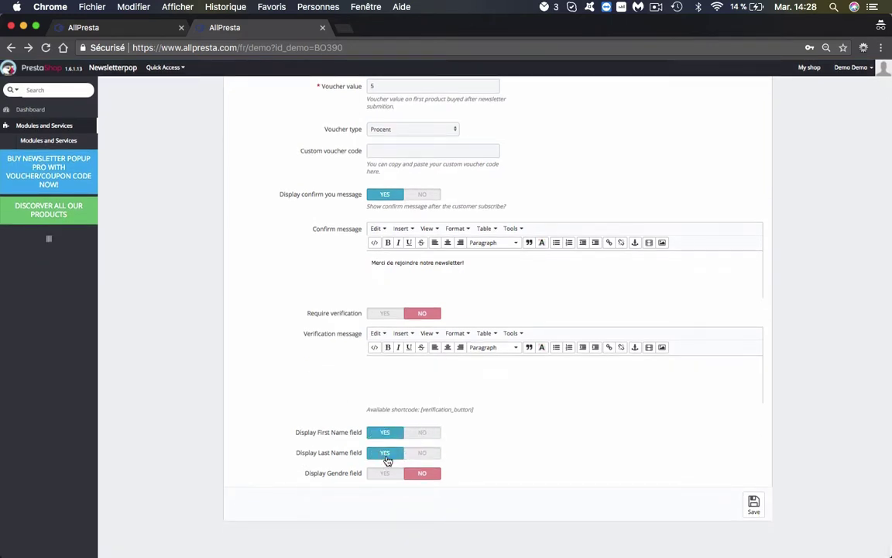
{"action": "left_click", "coordinate": [385, 477]}
{"action": "left_click", "coordinate": [753, 505]}
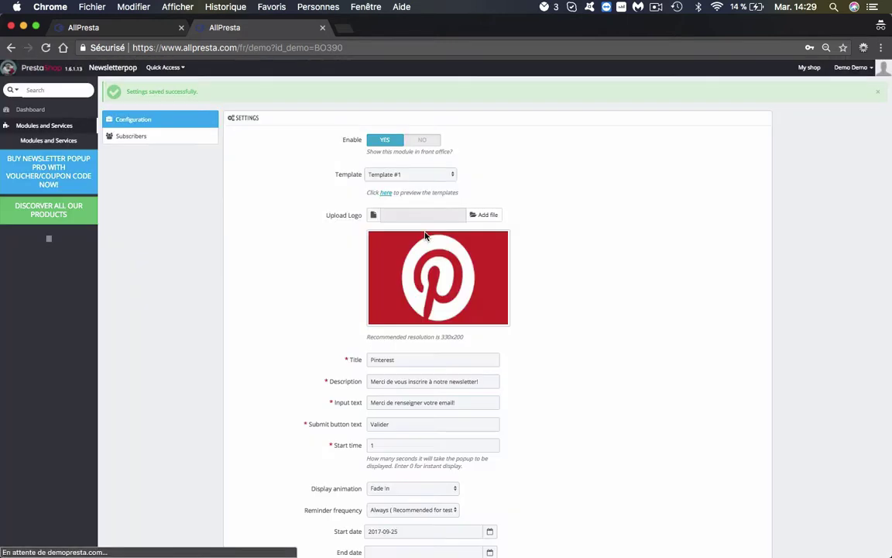
Reload the storefront and review the popup's Pinterest title and description.
{"action": "left_click", "coordinate": [133, 28]}
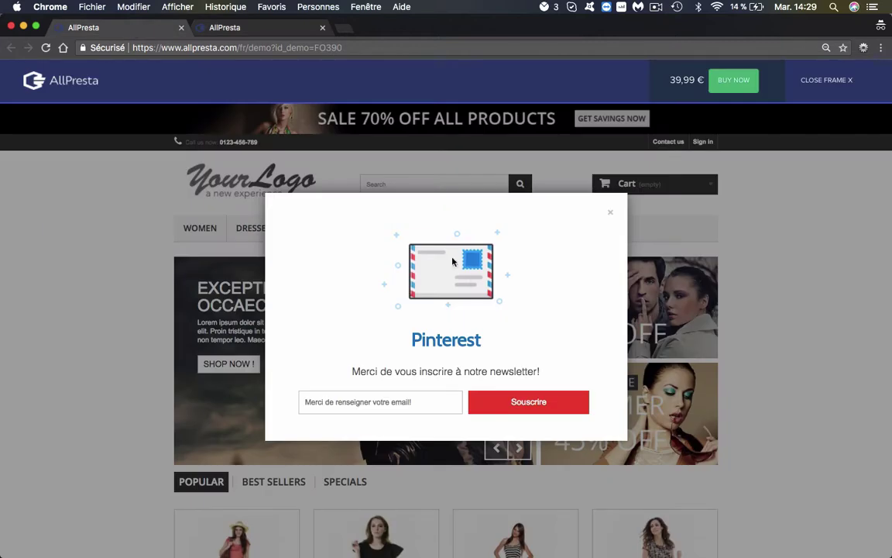
{"action": "key", "text": "super+r"}
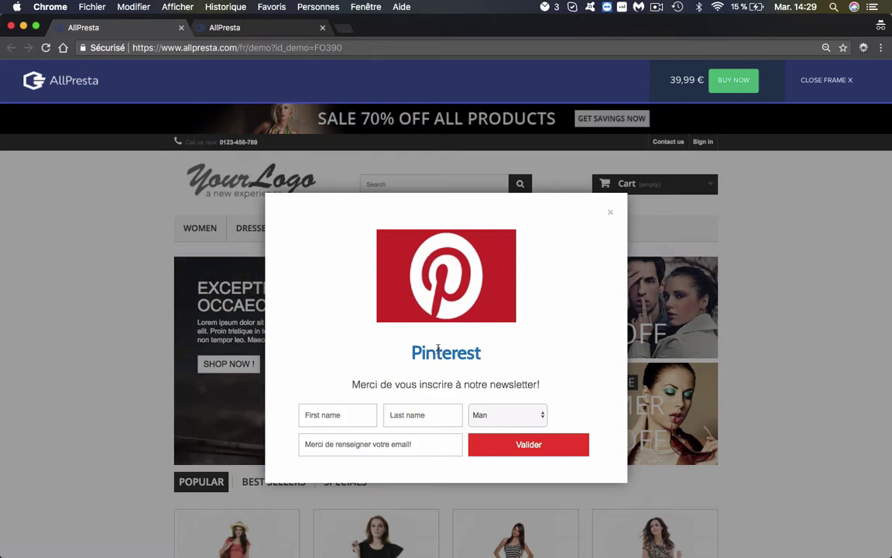
{"action": "double_click", "coordinate": [445, 352]}
{"action": "double_click", "coordinate": [385, 384]}
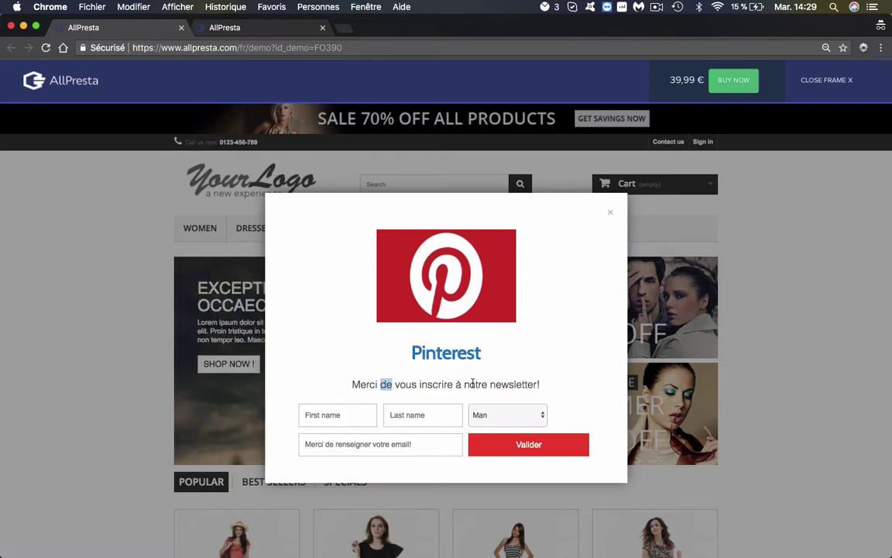
{"action": "double_click", "coordinate": [476, 385]}
Enter the test subscriber's first and last name and keep gender as Man.
{"action": "left_click", "coordinate": [335, 418]}
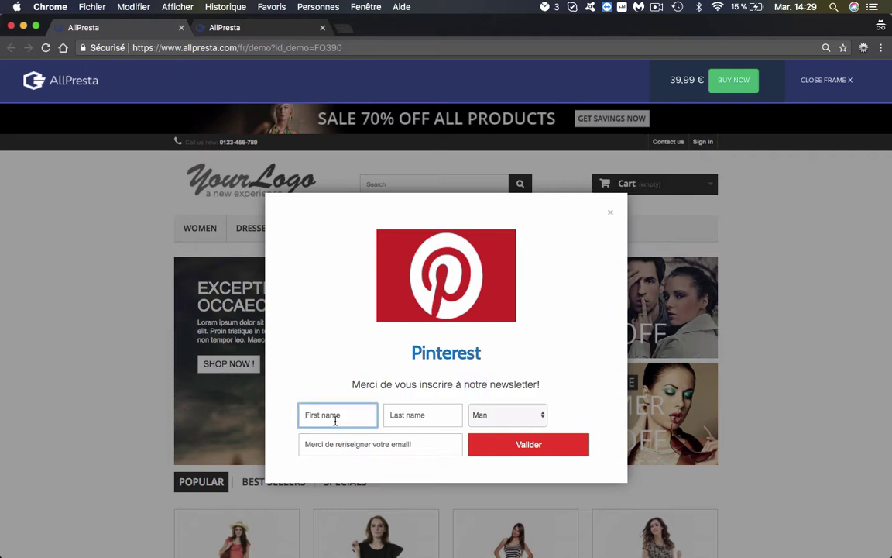
{"action": "left_click", "coordinate": [394, 415]}
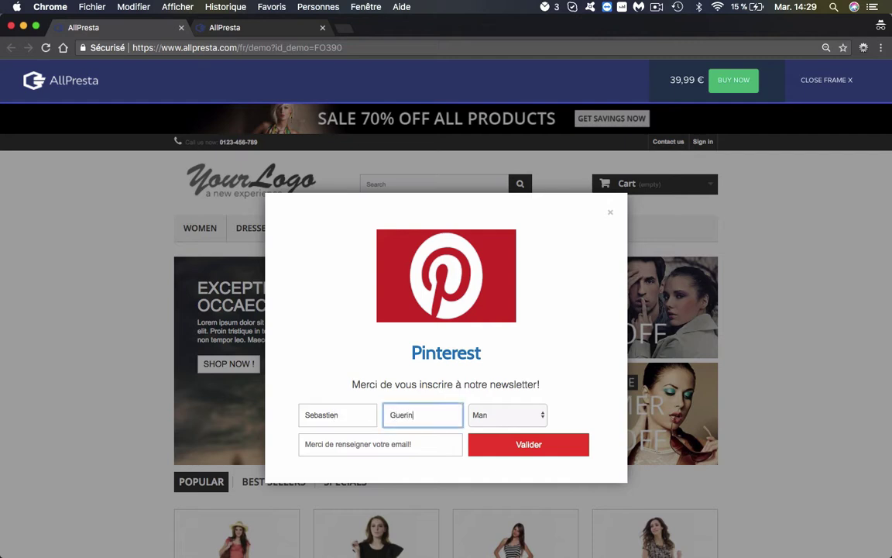
{"action": "key", "text": "Tab"}
{"action": "key", "text": "space"}
{"action": "key", "text": "Return"}
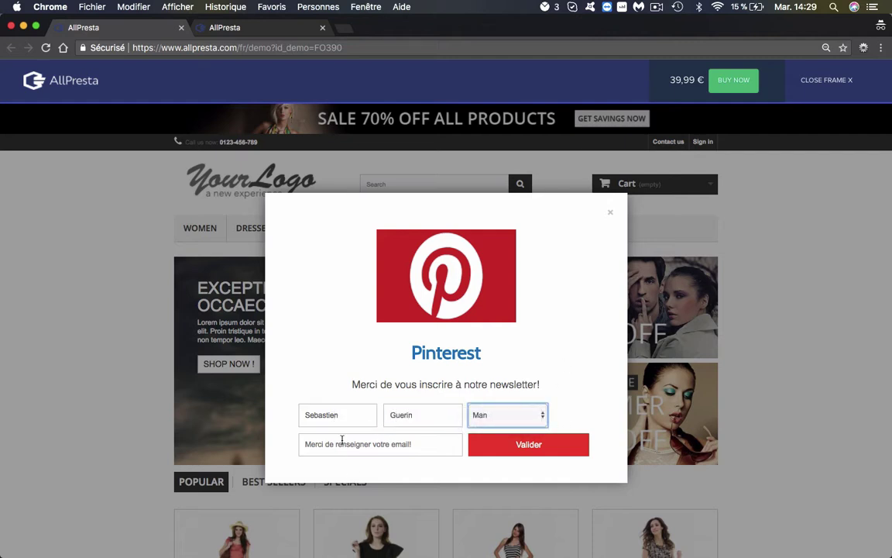
Enter the subscriber's e-mail, submit with Valider, close the confirmation, and return to settings.
{"action": "left_click", "coordinate": [341, 439]}
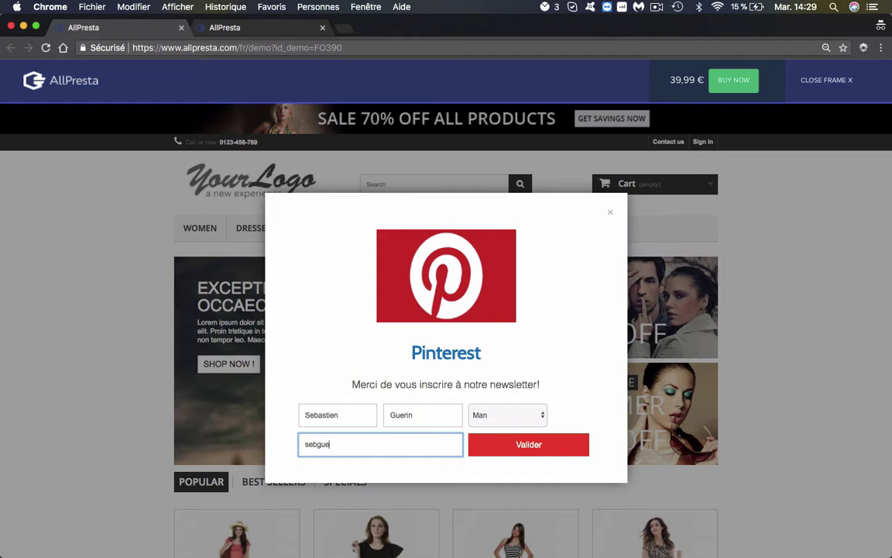
{"action": "left_click", "coordinate": [554, 447]}
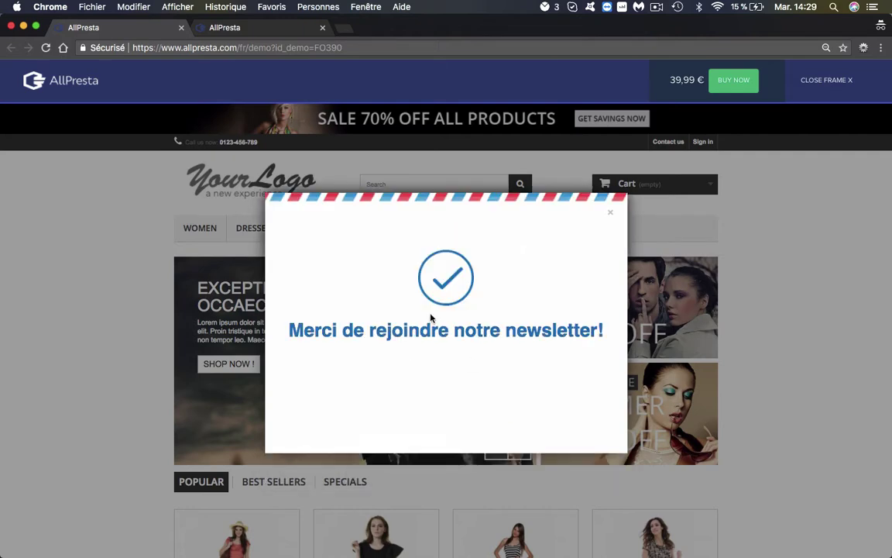
{"action": "left_click", "coordinate": [611, 213]}
{"action": "left_click", "coordinate": [249, 29]}
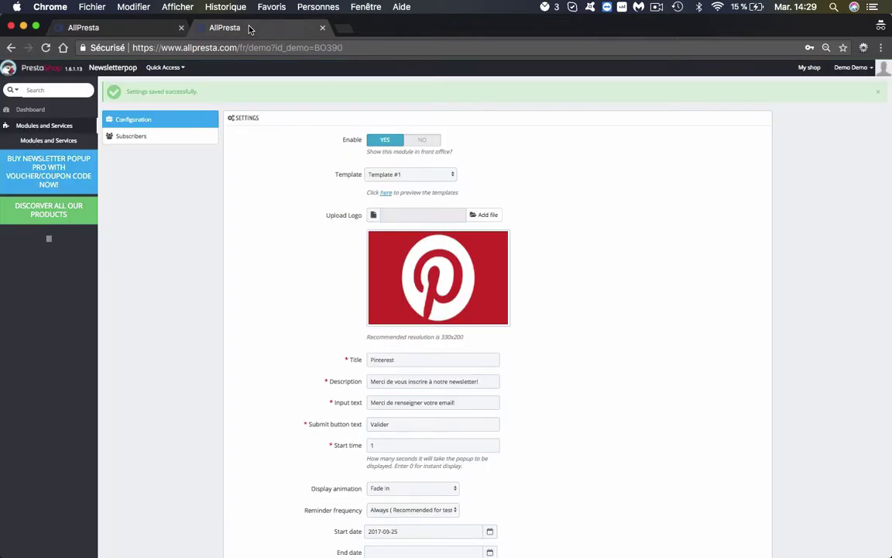
Open the Subscribers list in a new tab, showing the test signup as entry 27, gender Man.
{"action": "right_click", "coordinate": [138, 143]}
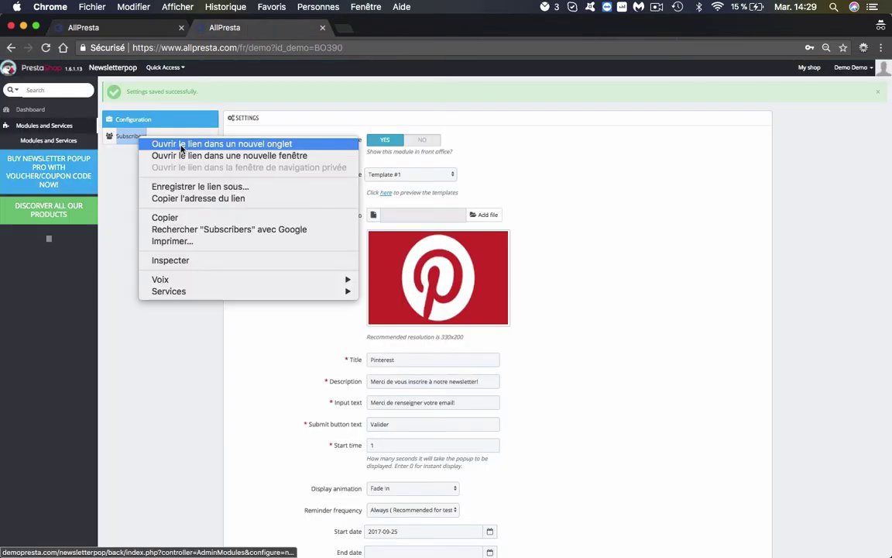
{"action": "key", "text": "Escape"}
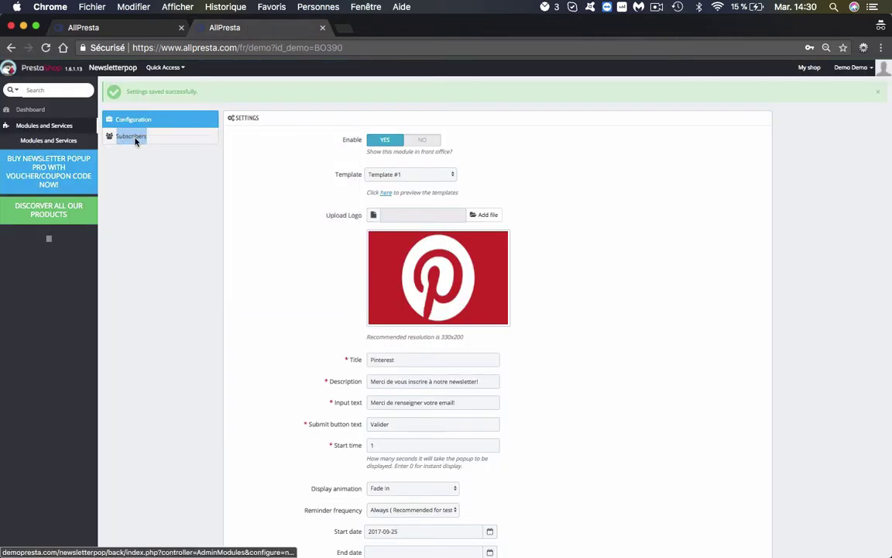
{"action": "right_click", "coordinate": [124, 140]}
{"action": "key", "text": "Escape"}
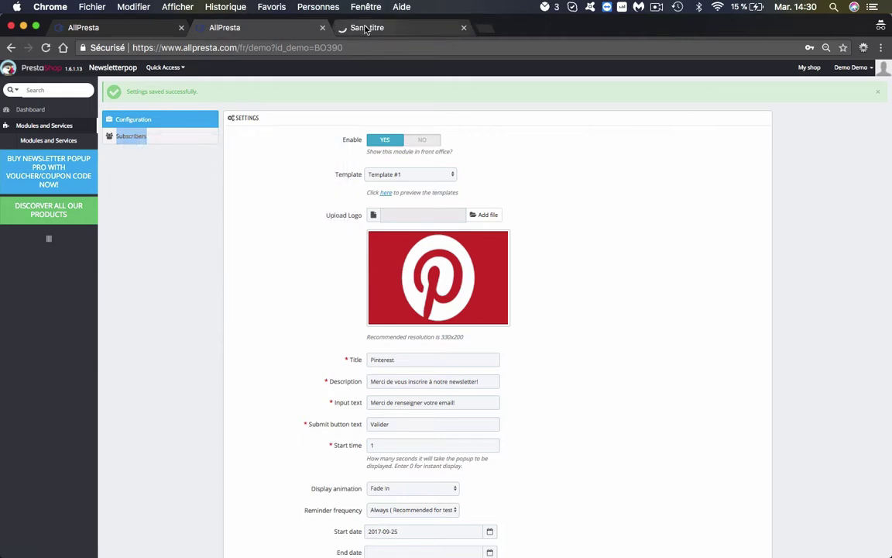
{"action": "left_click", "coordinate": [366, 28]}
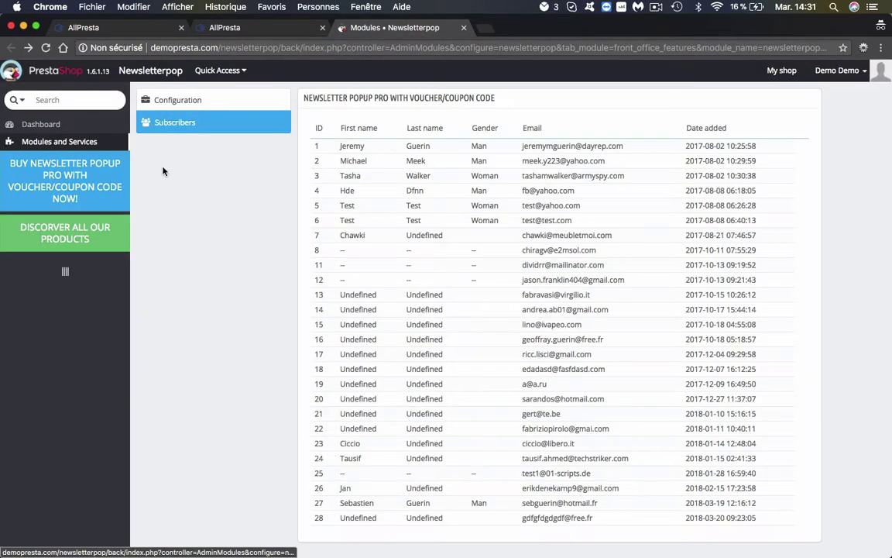